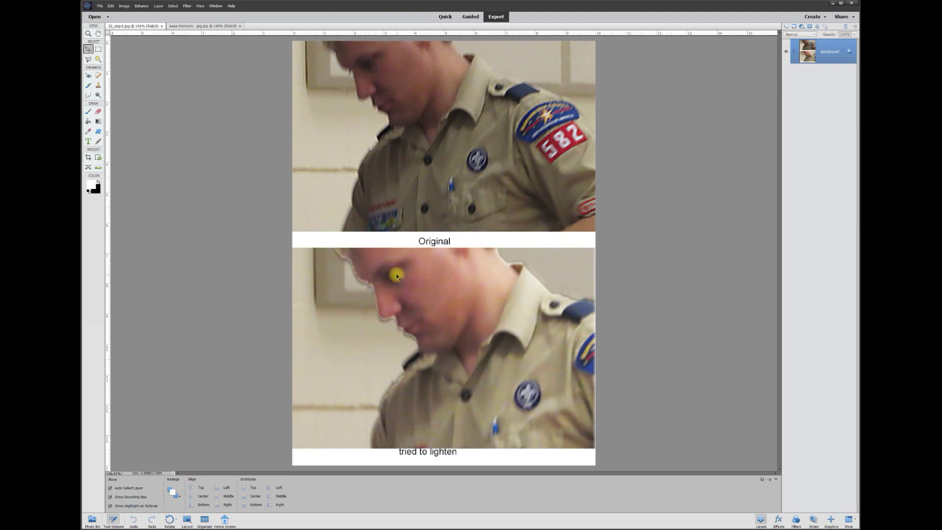
Duplicate the Background layer under its default name and hide the original layer
scroll(340, 101, up, 2)
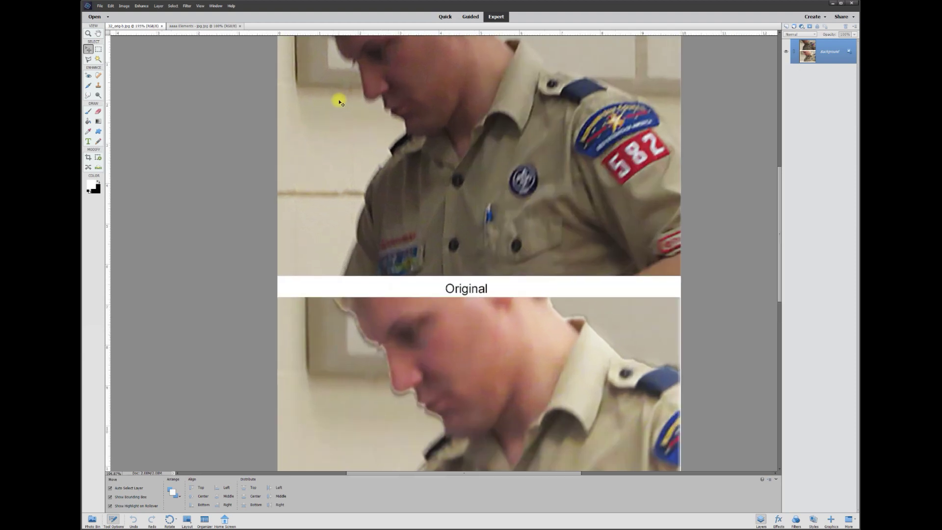
scroll(724, 201, up, 1)
drag(781, 244, 780, 219)
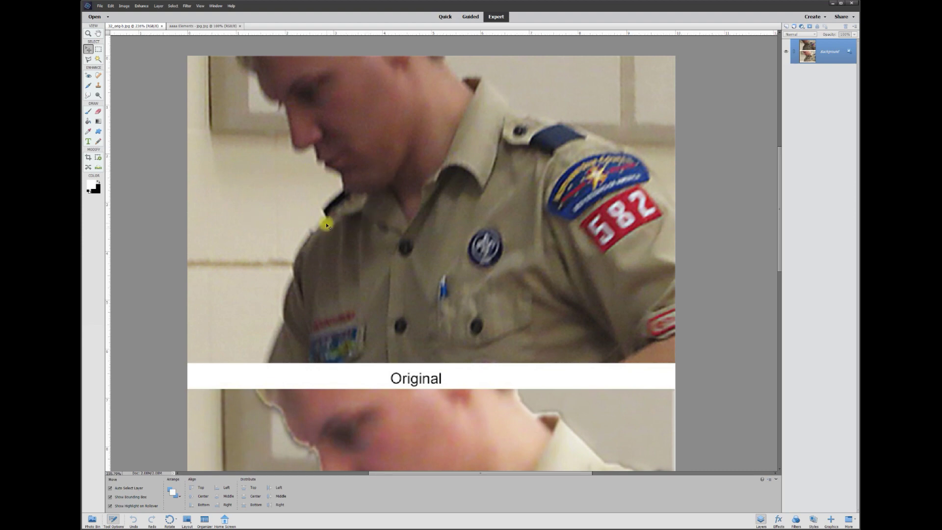
right_click(818, 54)
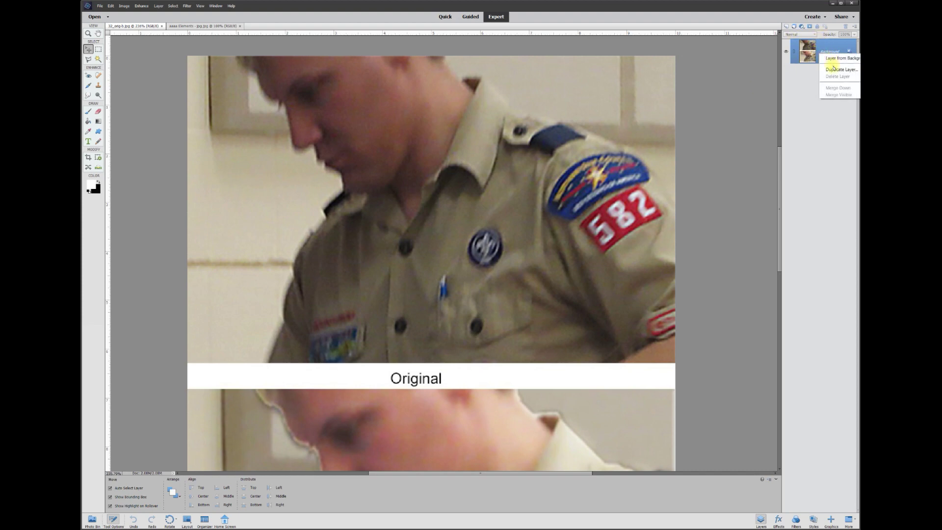
click(834, 69)
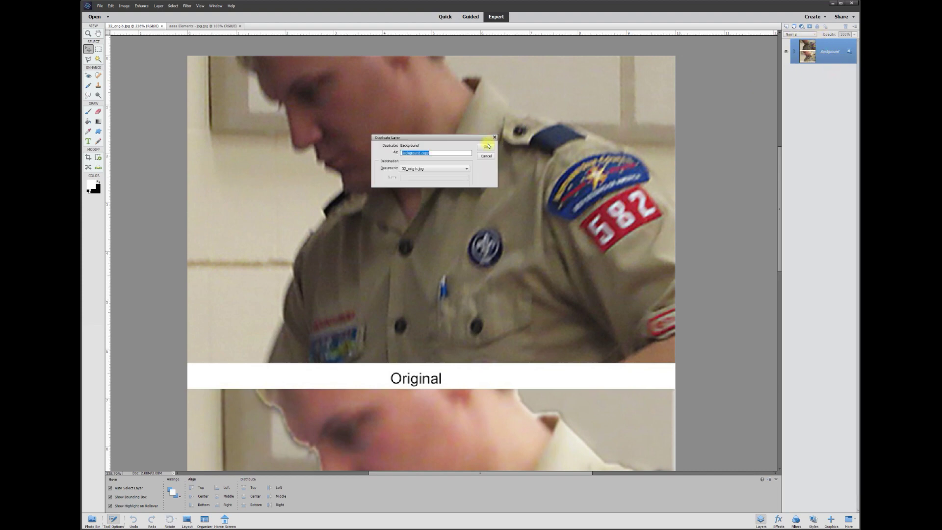
click(486, 146)
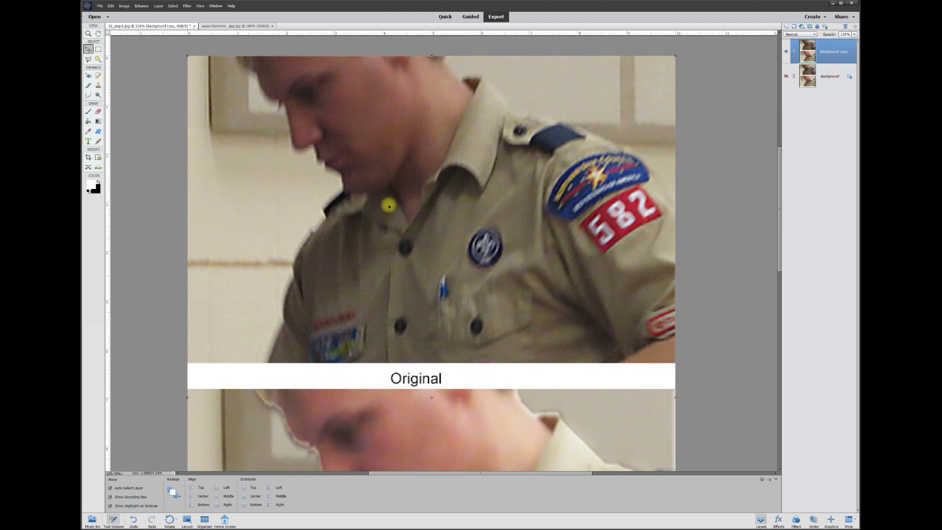
Select everything below the first photo, from the "Original" caption down, with the Rectangular Marquee and delete it from the copy
scroll(372, 276, down, 4)
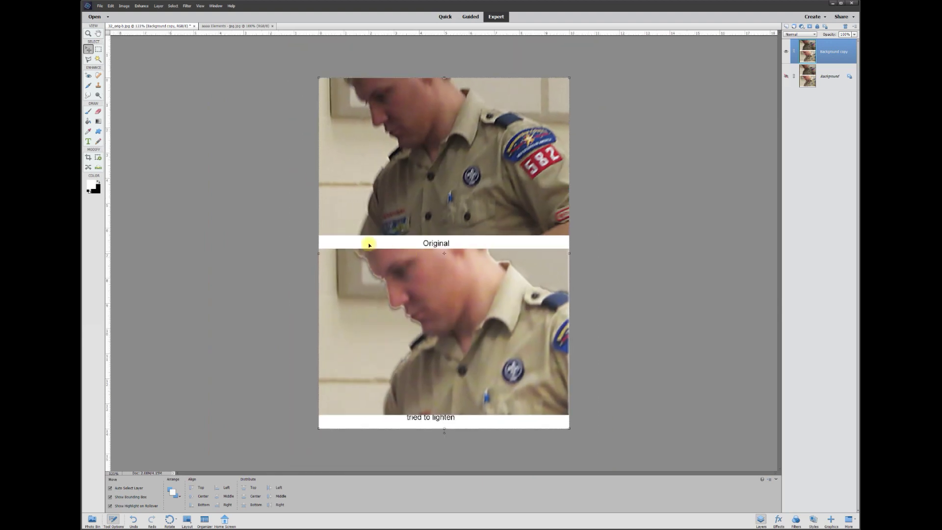
key(m)
drag(319, 429, 589, 236)
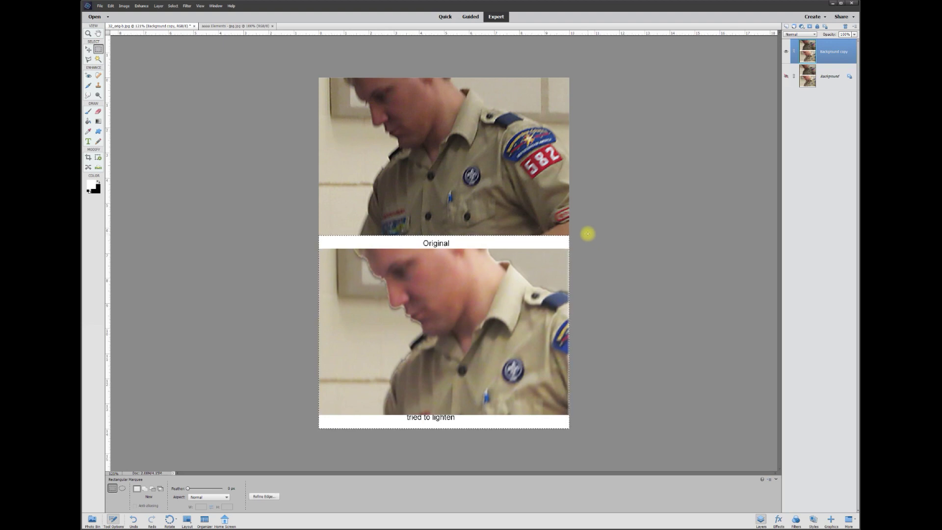
key(Delete)
Erase a thin line of wall along the man's front sleeve, shoulder and epaulet with a 5 px Eraser brush at 100% opacity
scroll(396, 95, up, 3)
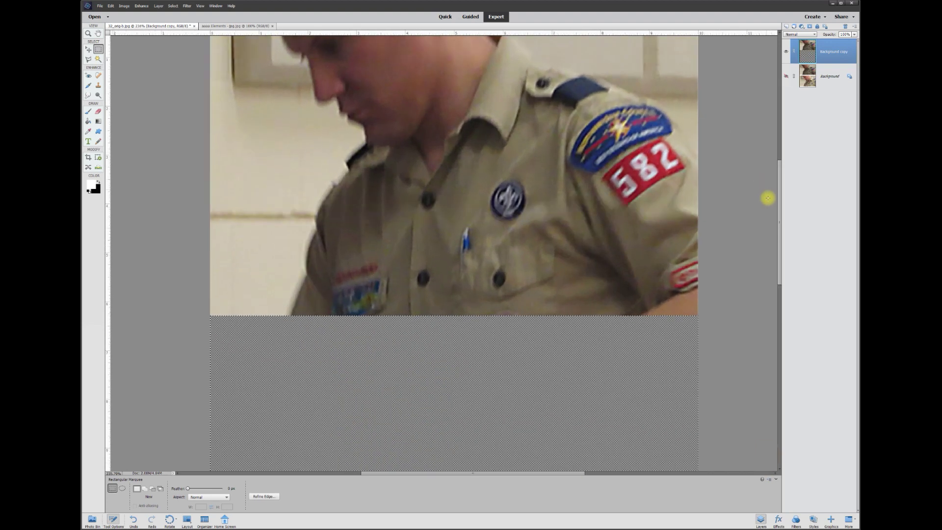
drag(781, 194, 782, 172)
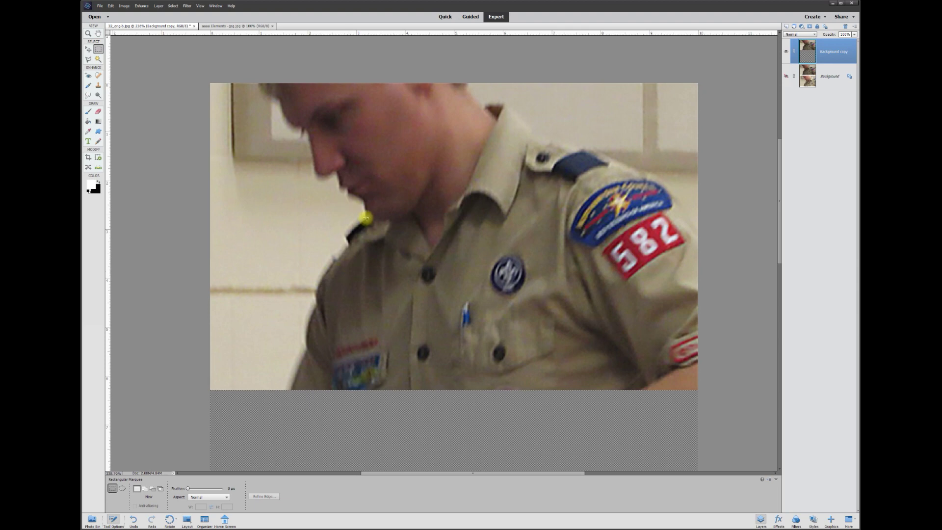
click(99, 113)
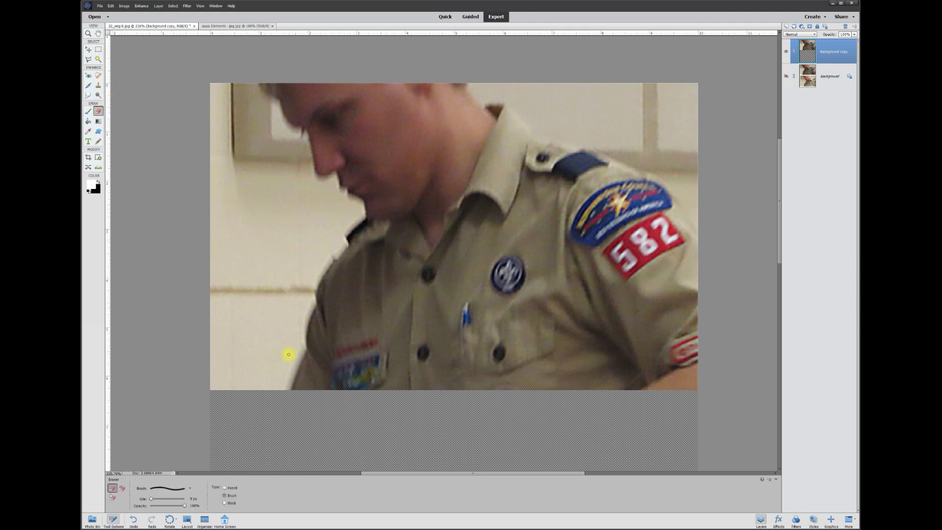
scroll(288, 354, up, 2)
scroll(318, 386, up, 1)
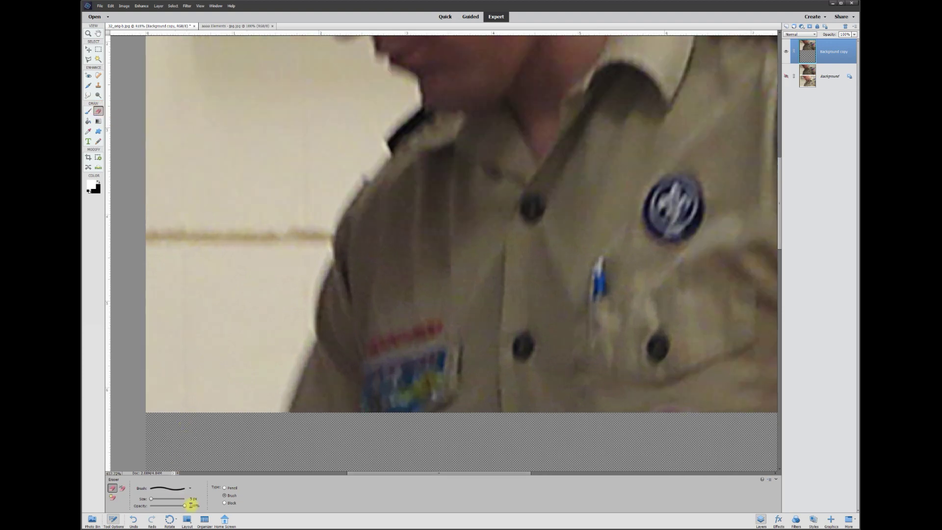
click(190, 489)
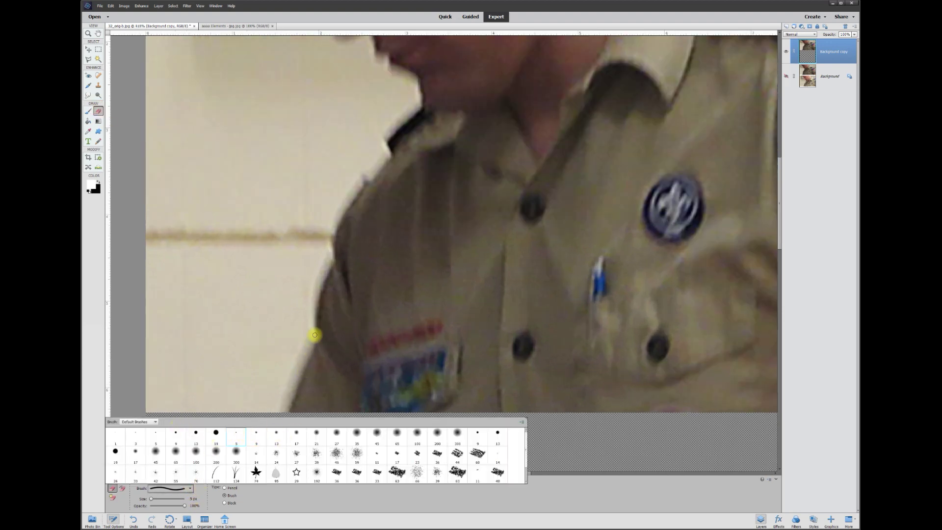
click(567, 425)
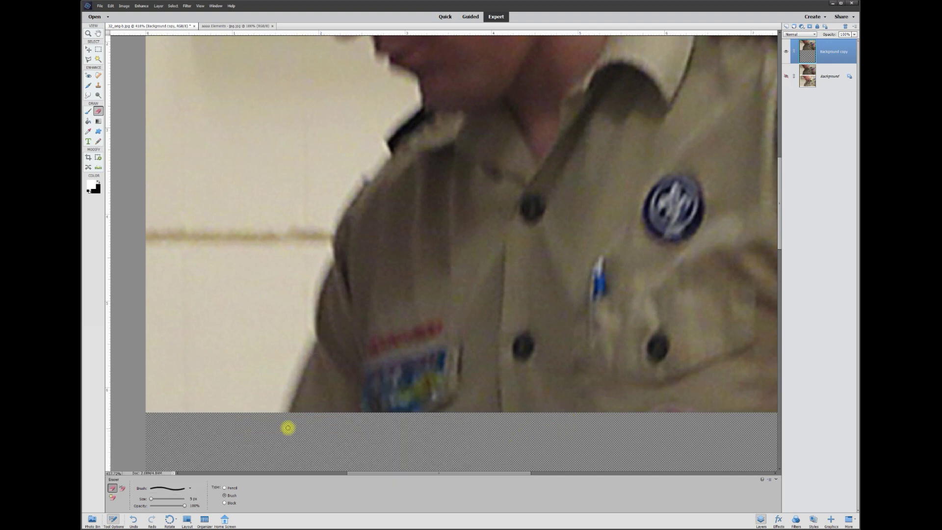
drag(318, 342, 300, 319)
drag(298, 359, 281, 402)
drag(295, 366, 310, 311)
drag(326, 260, 339, 205)
mouse_move(382, 164)
mouse_down()
mouse_move(372, 170)
mouse_move(391, 129)
mouse_up()
mouse_move(376, 167)
mouse_down()
mouse_move(332, 234)
mouse_move(326, 269)
mouse_move(331, 263)
mouse_up()
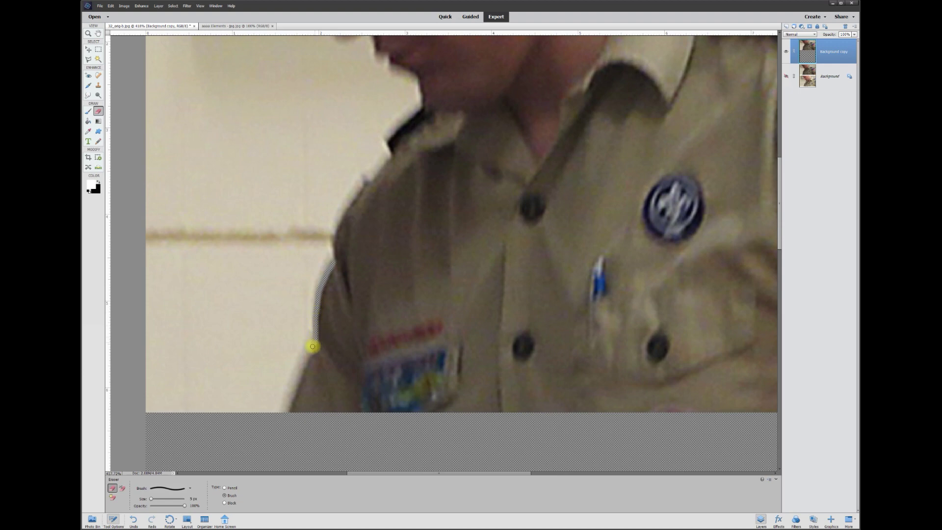
drag(311, 354, 284, 421)
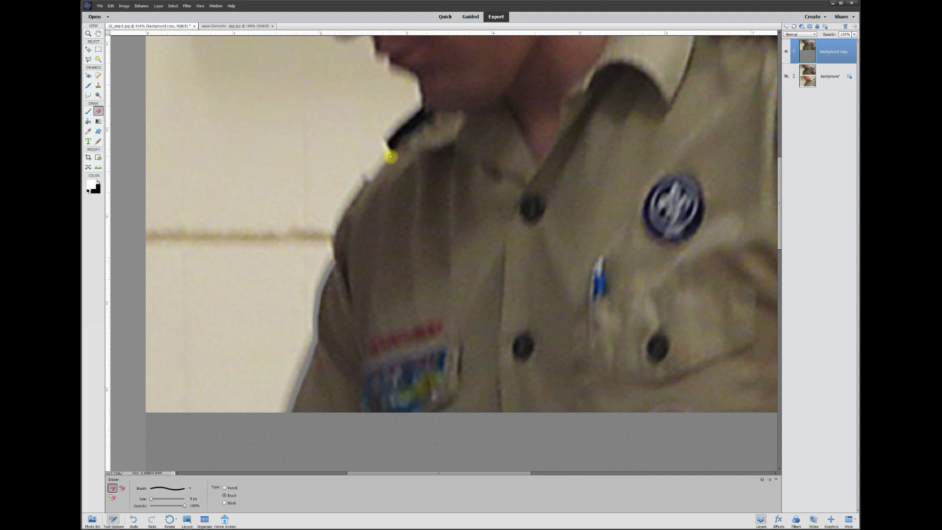
mouse_move(380, 167)
mouse_down()
mouse_move(335, 220)
mouse_move(330, 256)
mouse_up()
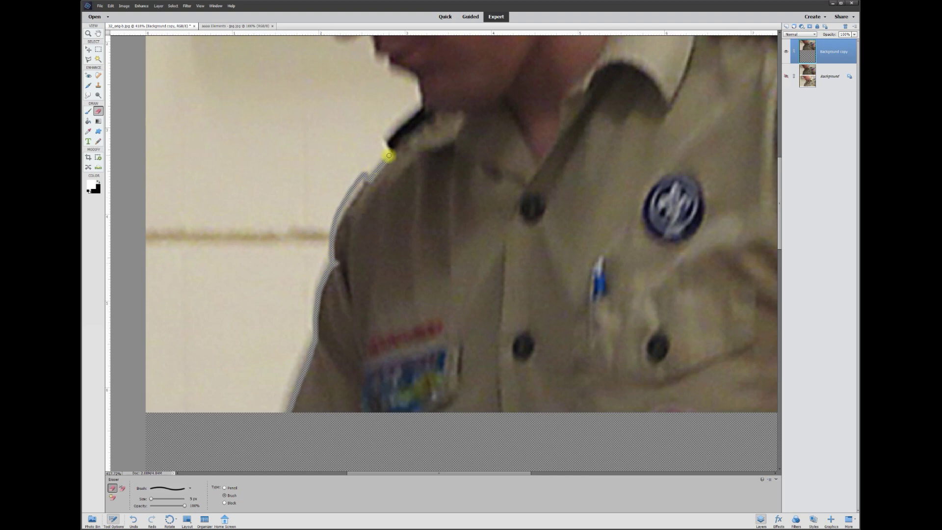
drag(384, 144, 420, 108)
Continue the thin erased outline along the face profile, from the chin past the mouth and nose to the forehead
drag(780, 216, 785, 160)
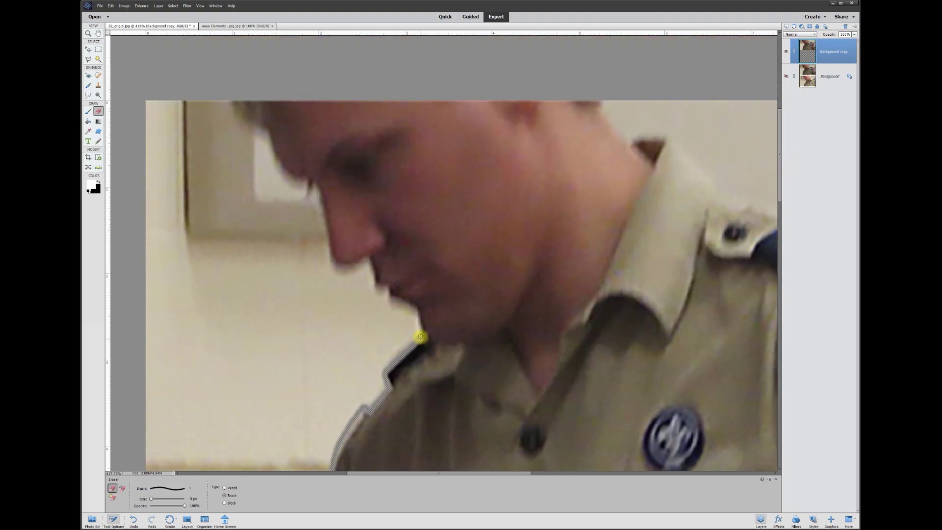
drag(419, 322, 417, 312)
mouse_move(394, 300)
mouse_down()
mouse_move(368, 261)
mouse_move(347, 269)
mouse_move(331, 262)
mouse_move(317, 190)
mouse_move(267, 134)
mouse_up()
scroll(267, 133, up, 2)
drag(288, 205, 266, 171)
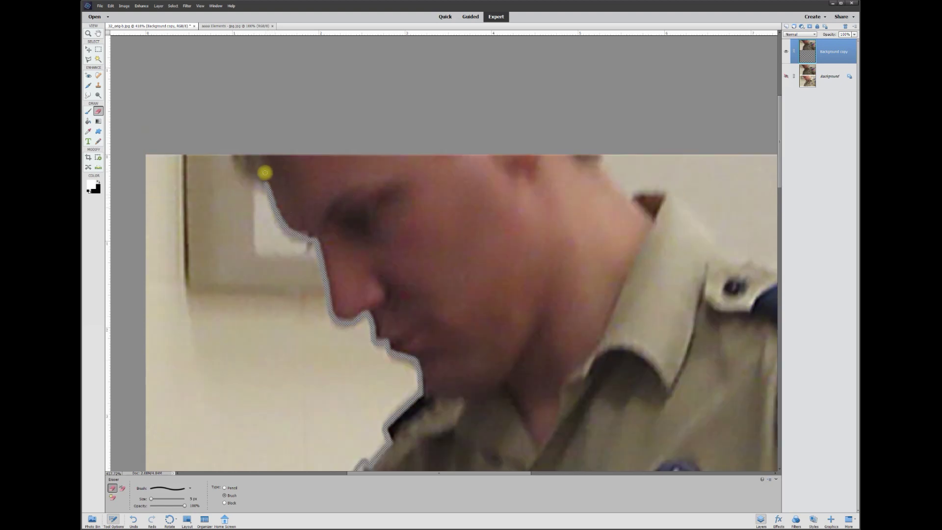
Erase around the front and back hair edges at 15 px, and along the neck, collar and patched shoulder at 5 px
click(193, 499)
text(15)
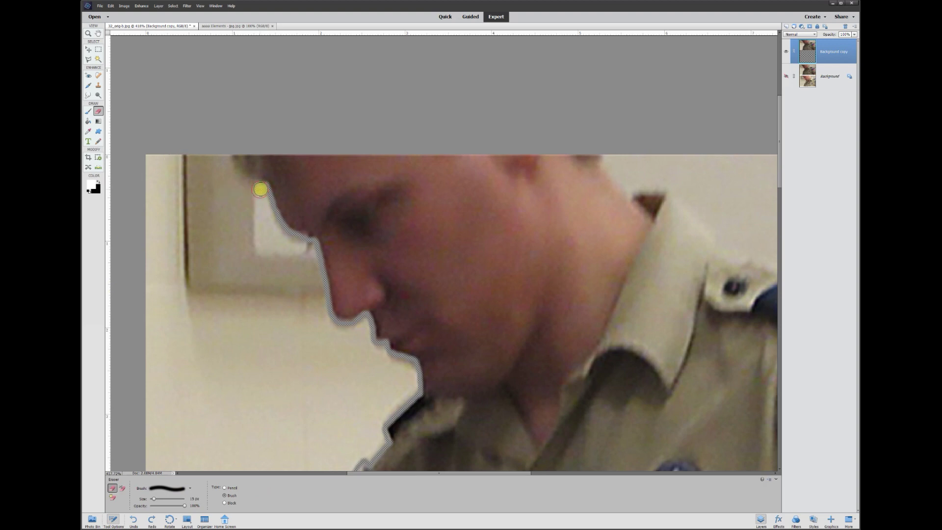
mouse_move(246, 181)
mouse_down()
mouse_move(224, 151)
mouse_move(243, 183)
mouse_up()
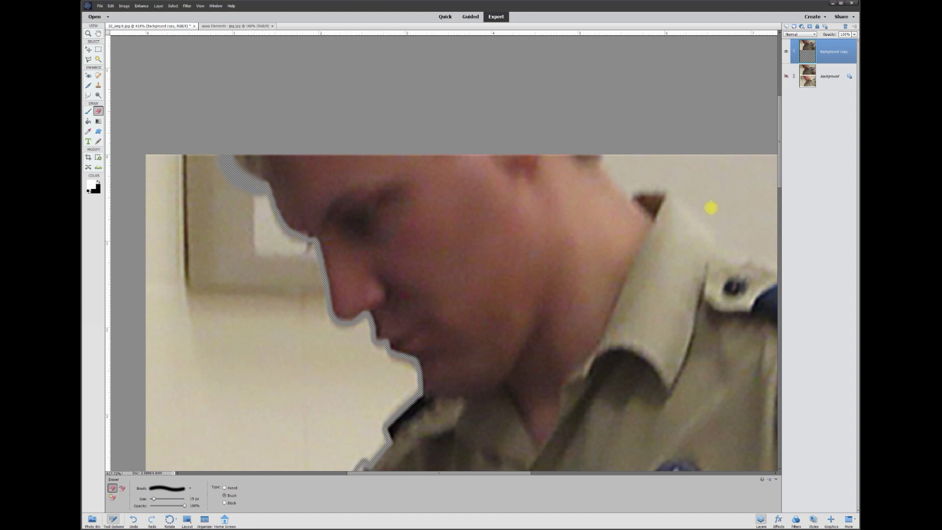
mouse_move(609, 161)
mouse_down()
mouse_move(608, 152)
mouse_move(610, 164)
mouse_up()
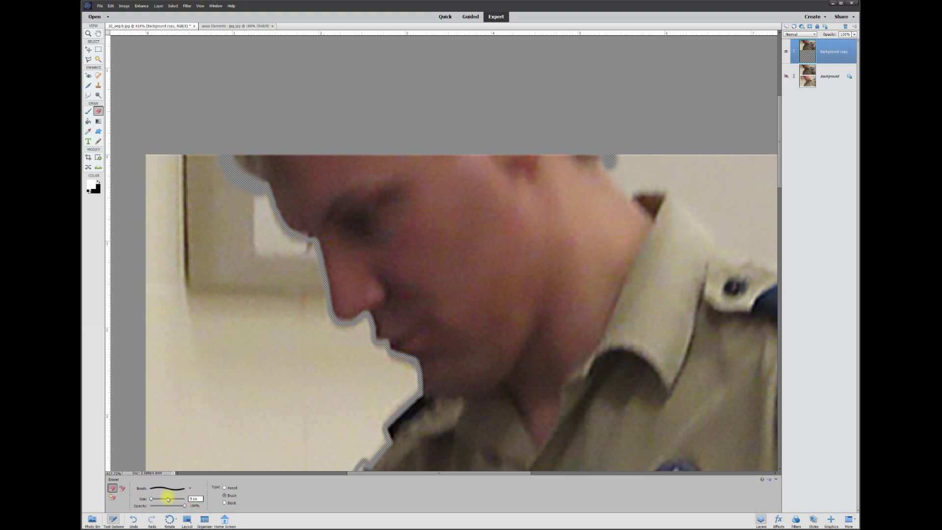
mouse_move(604, 164)
mouse_down()
mouse_move(626, 190)
mouse_move(663, 190)
mouse_move(517, 223)
mouse_move(546, 252)
mouse_move(710, 308)
mouse_move(550, 247)
mouse_move(599, 322)
mouse_up()
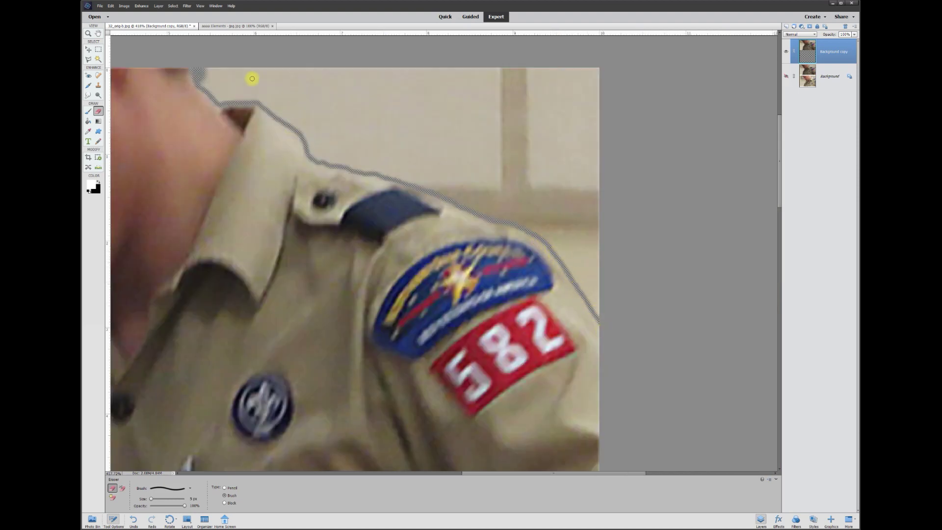
Outline the wall behind the man's neck and patched shoulder with the Polygonal Lasso, following the erased line, and delete it
click(89, 59)
scroll(319, 55, up, 1)
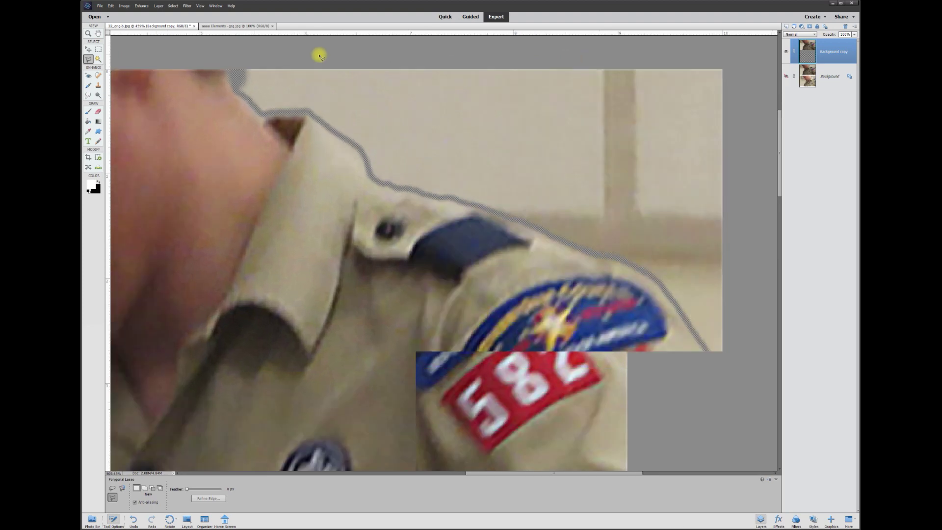
scroll(319, 55, up, 1)
click(745, 70)
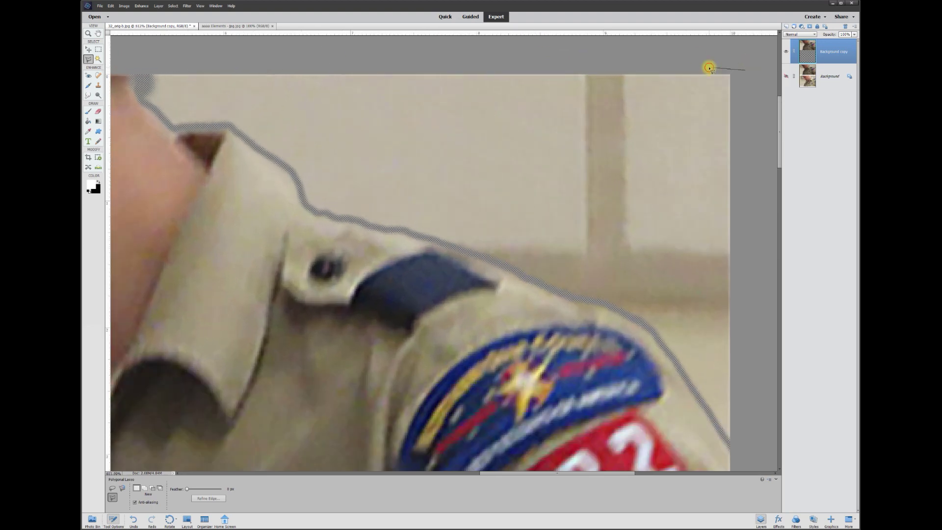
click(142, 59)
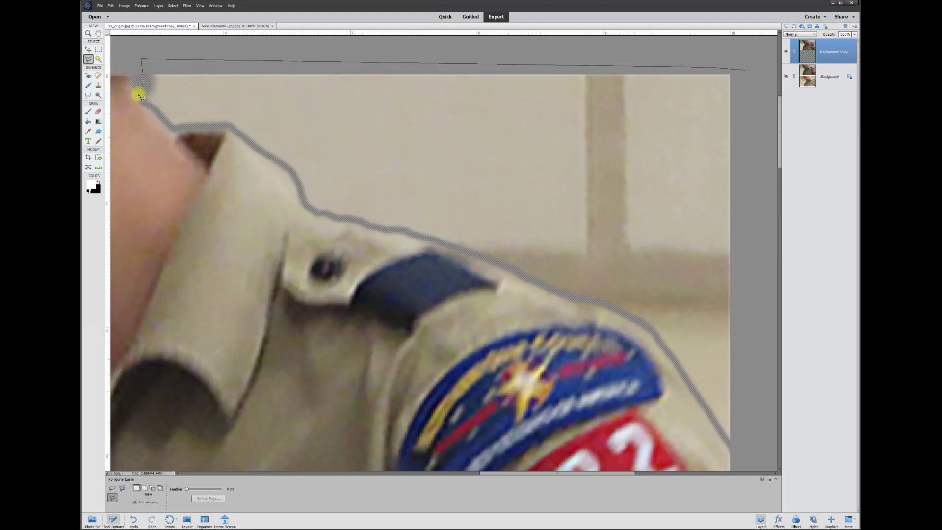
click(155, 111)
click(173, 128)
click(225, 126)
click(304, 190)
click(349, 221)
click(499, 264)
click(524, 278)
click(550, 289)
click(574, 298)
click(591, 301)
click(608, 307)
click(628, 313)
click(645, 322)
click(673, 353)
click(701, 402)
click(725, 436)
click(730, 447)
double_click(754, 443)
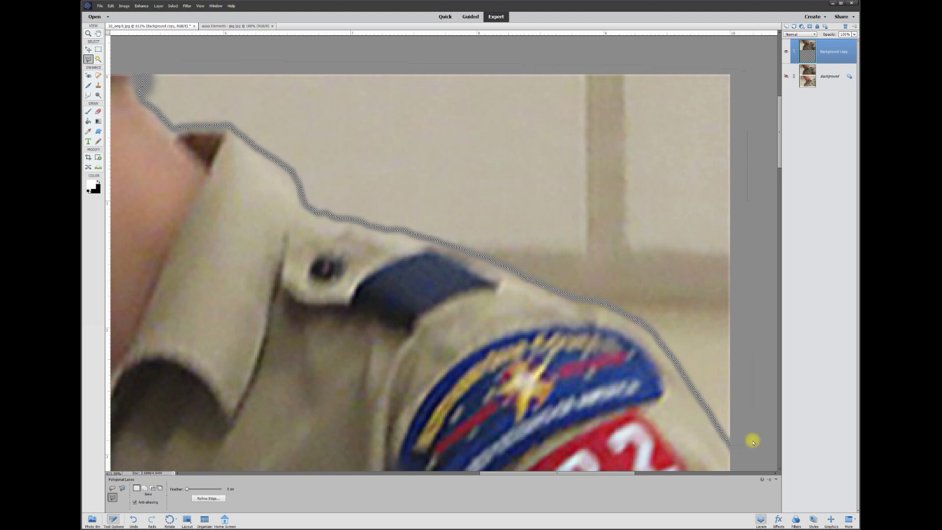
key(Delete)
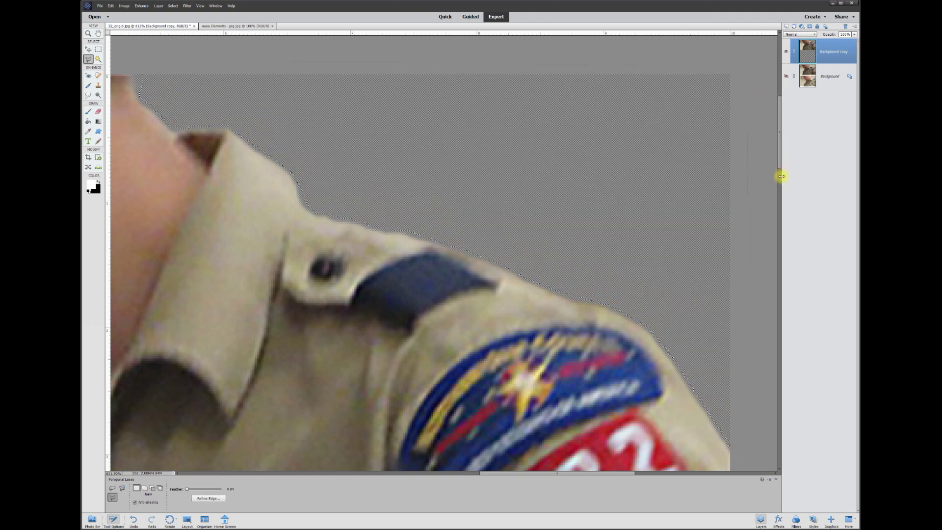
Outline the wall in front of the man's face and sleeve with the Polygonal Lasso, following the erased line, and delete it
drag(781, 158, 782, 235)
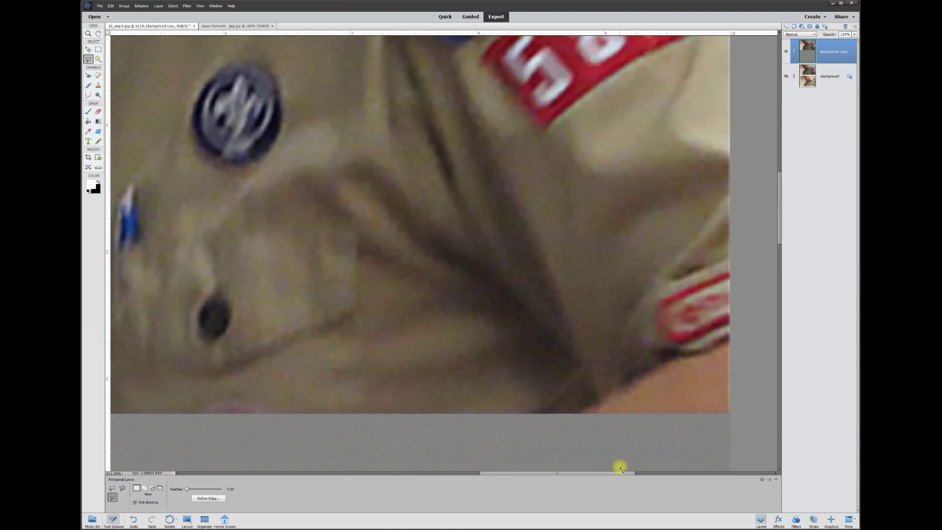
drag(620, 474, 445, 476)
scroll(363, 325, up, 1)
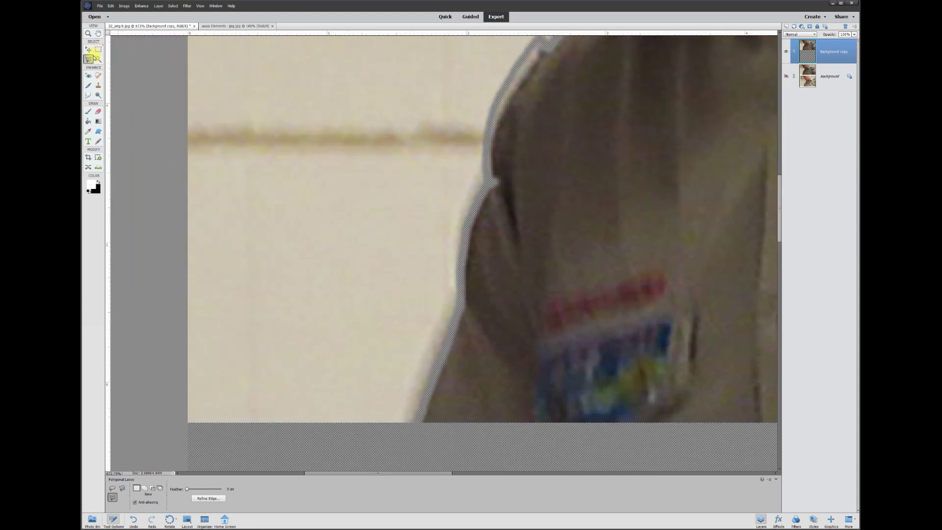
click(155, 57)
click(170, 440)
click(416, 435)
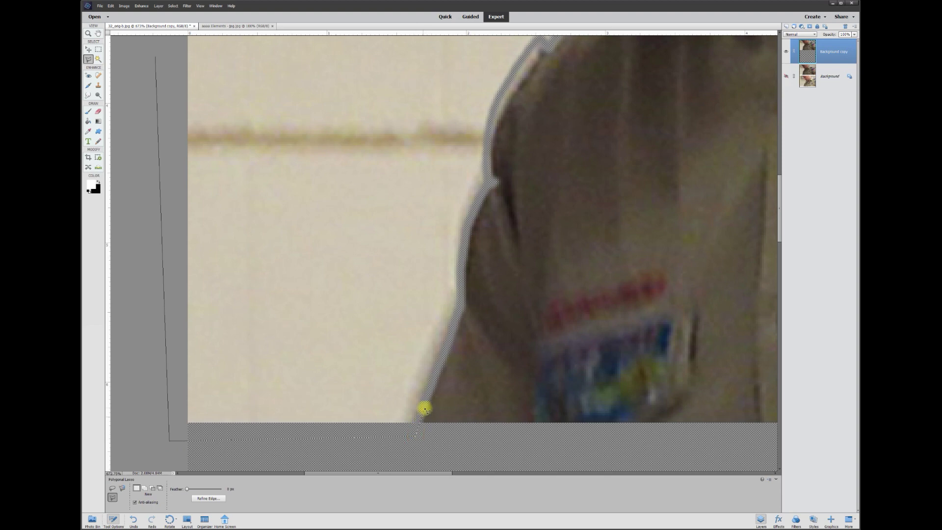
click(448, 342)
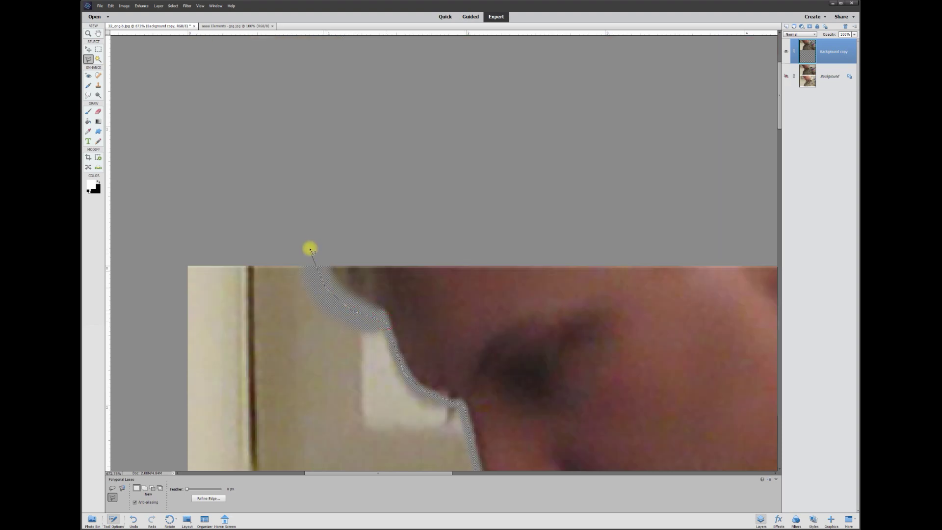
click(172, 240)
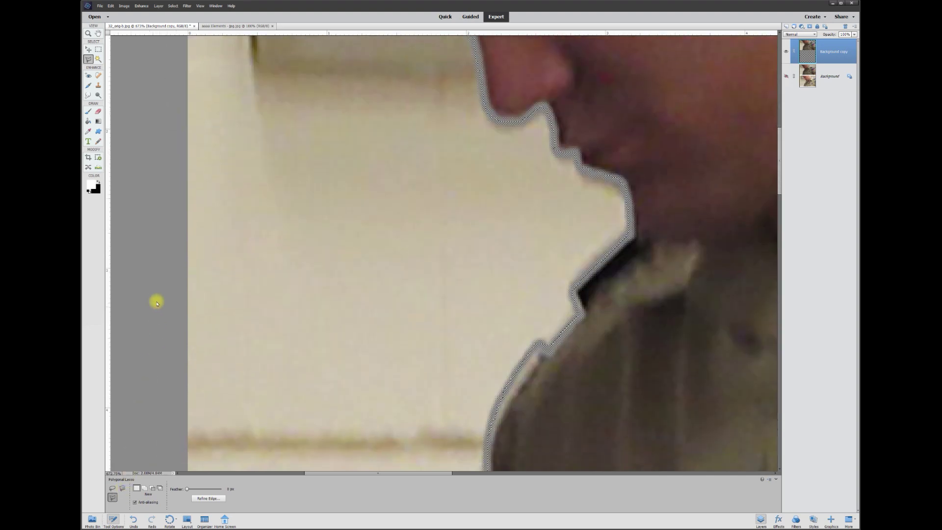
scroll(225, 362, down, 10)
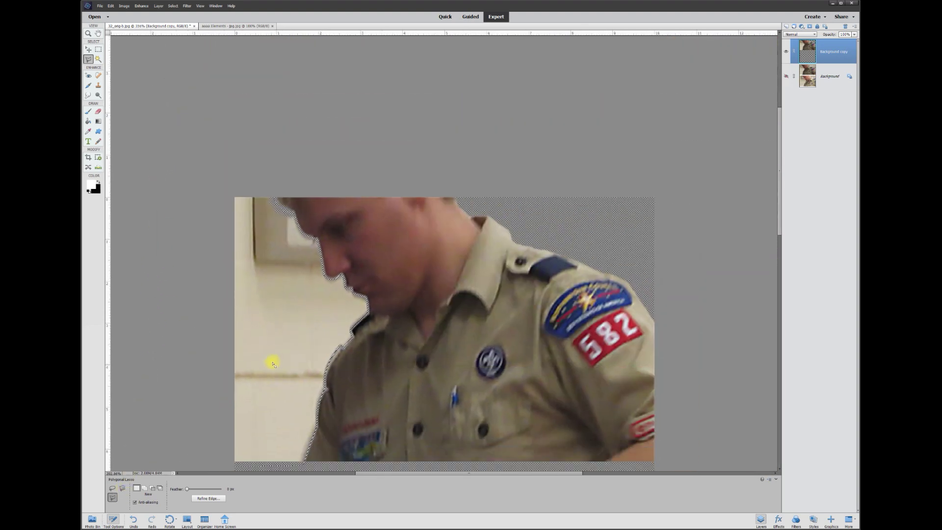
scroll(271, 330, up, 5)
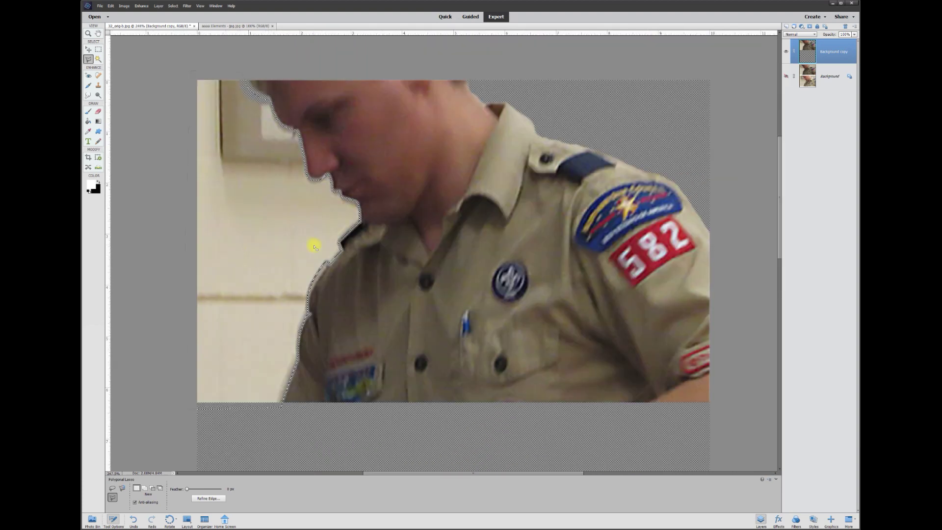
key(Delete)
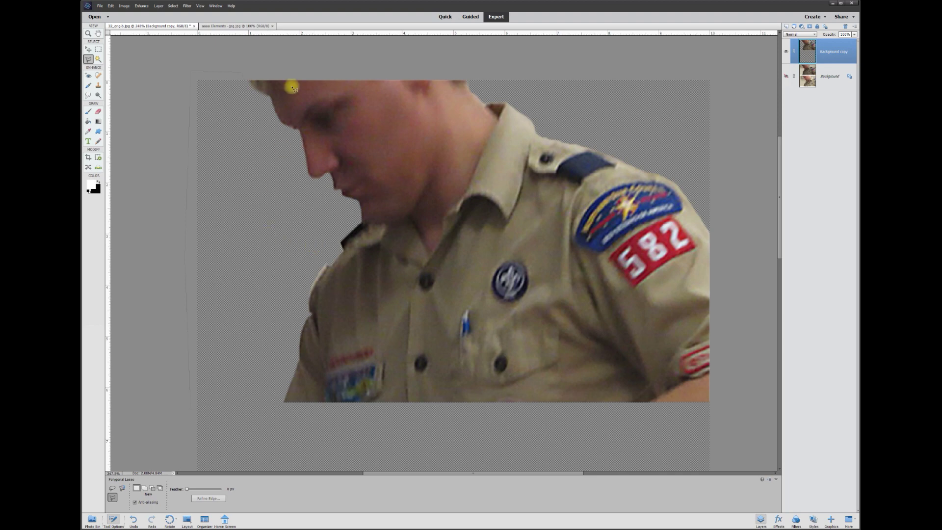
Select the Background layer and make it visible again beneath the cut-out man
click(89, 49)
click(490, 77)
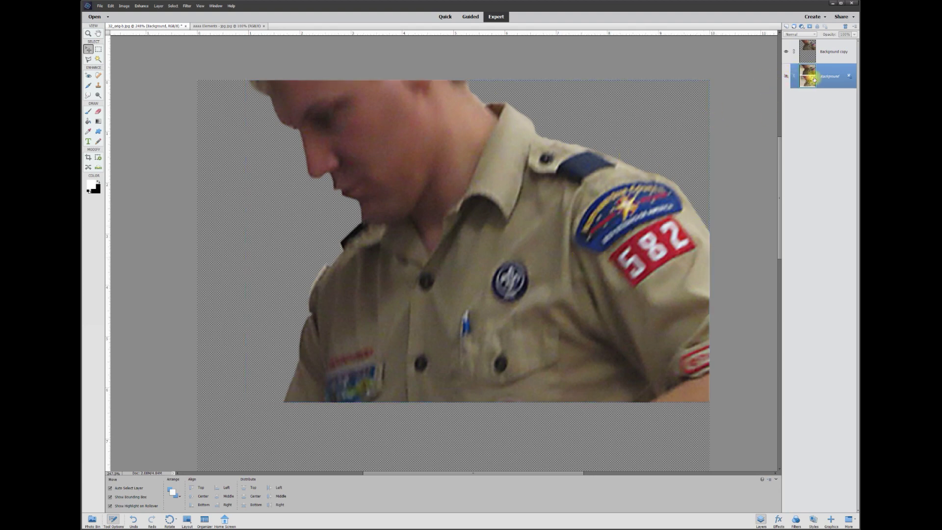
click(787, 78)
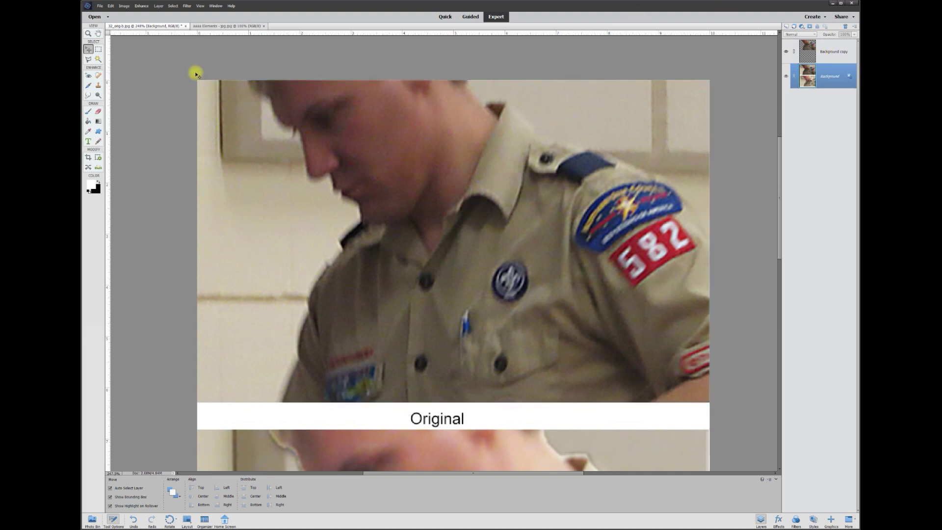
Smudge the Background layer's wall inward along the man's front sleeve and shoulder edge with the Smudge tool
click(88, 97)
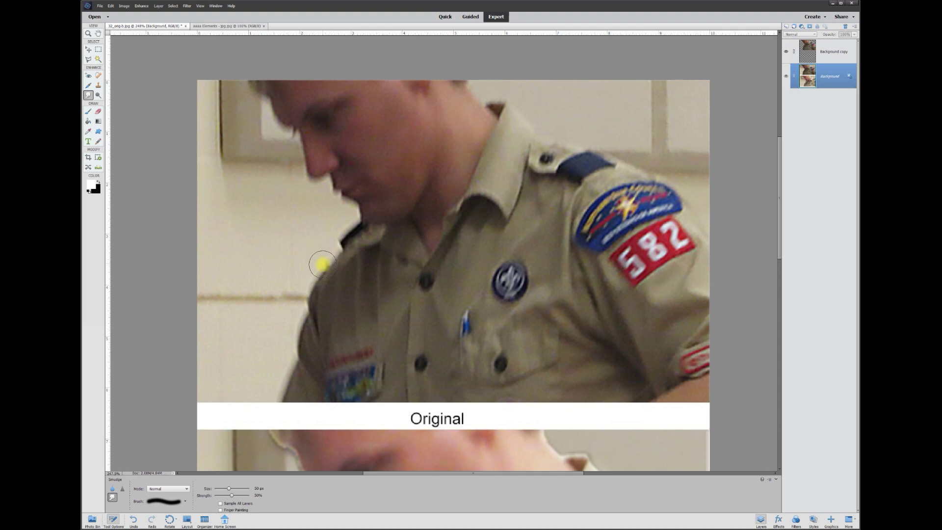
scroll(279, 405, up, 1)
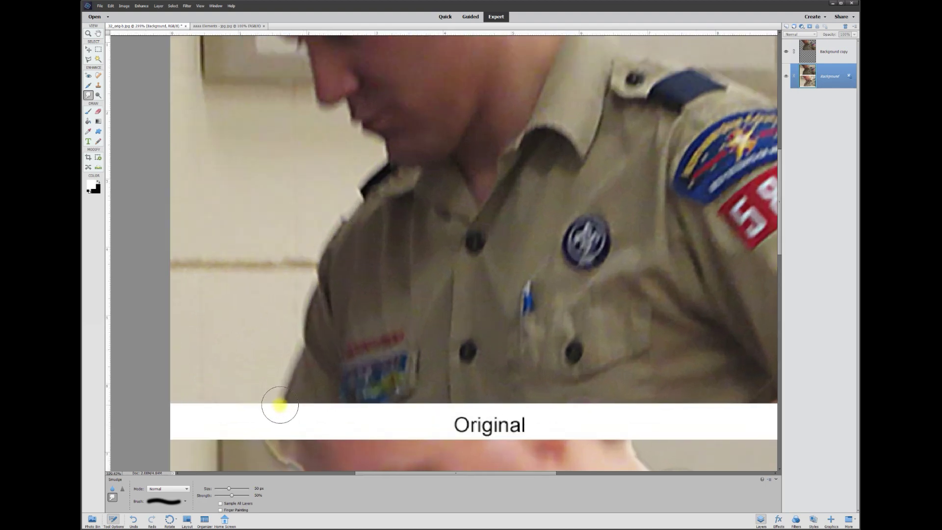
scroll(280, 405, up, 1)
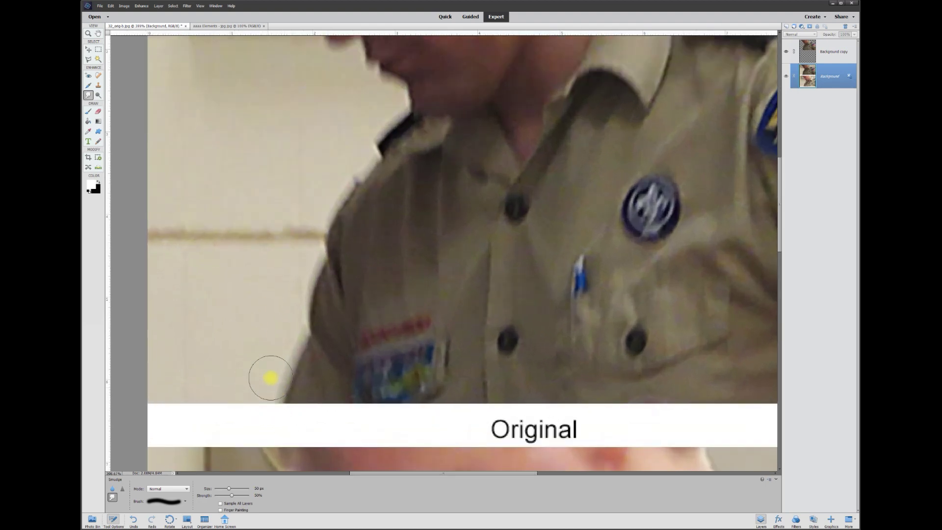
scroll(302, 260, down, 2)
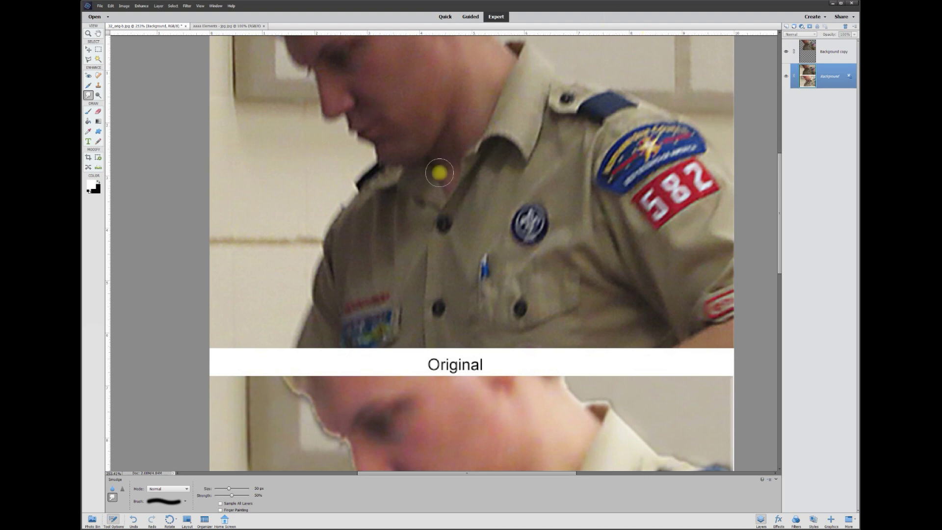
scroll(322, 359, up, 2)
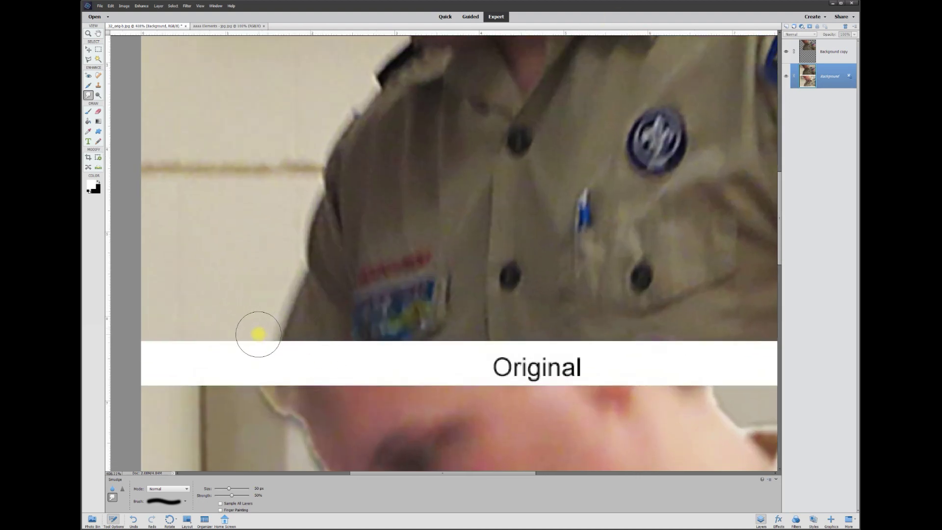
mouse_move(258, 335)
mouse_down()
mouse_move(303, 332)
mouse_move(274, 287)
mouse_move(264, 296)
mouse_move(307, 295)
mouse_move(257, 265)
mouse_move(318, 266)
mouse_move(317, 205)
mouse_move(288, 229)
mouse_move(329, 231)
mouse_move(311, 203)
mouse_move(343, 200)
mouse_move(322, 173)
mouse_move(350, 169)
mouse_move(345, 129)
mouse_move(330, 127)
mouse_move(373, 130)
mouse_move(379, 121)
mouse_move(355, 99)
mouse_move(390, 101)
mouse_up()
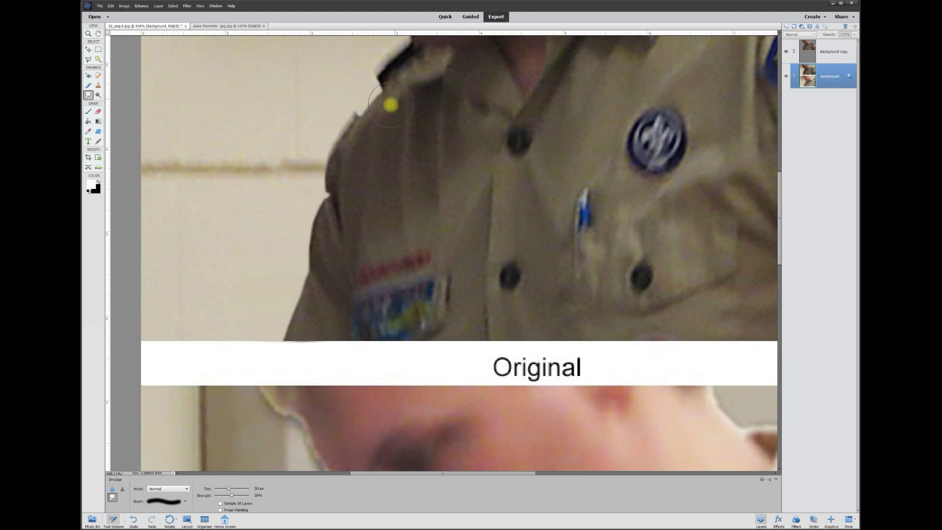
Smudge the wall inward along the face profile, from the front shoulder strap past mouth and nose to forehead and hair
scroll(782, 211, up, 3)
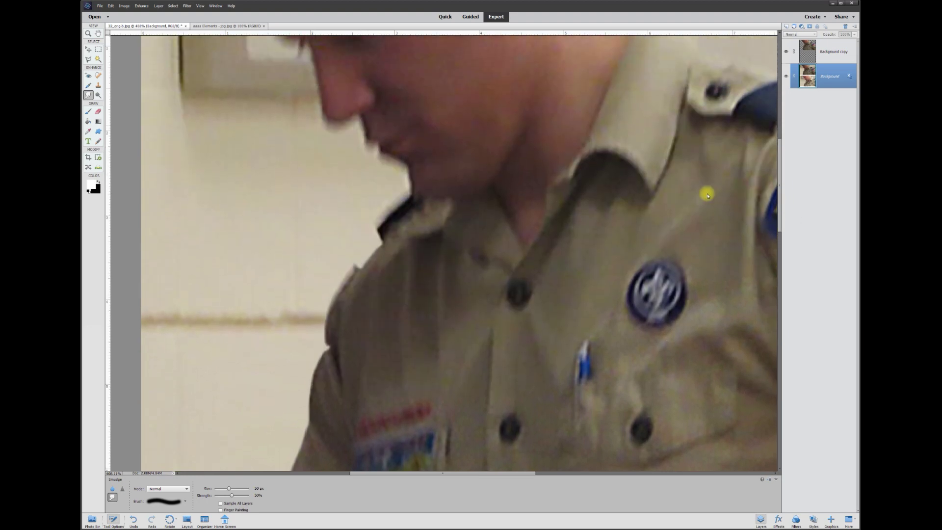
mouse_move(367, 211)
mouse_down()
mouse_move(406, 228)
mouse_move(390, 188)
mouse_move(399, 182)
mouse_move(374, 167)
mouse_move(398, 140)
mouse_move(376, 116)
mouse_move(363, 145)
mouse_move(368, 117)
mouse_up()
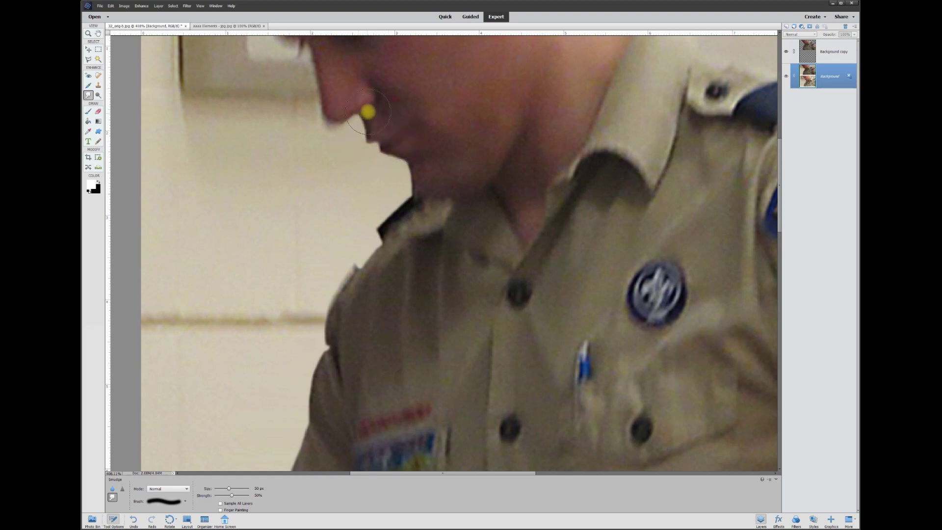
mouse_move(312, 125)
mouse_down()
mouse_move(337, 124)
mouse_move(305, 88)
mouse_move(362, 126)
mouse_up()
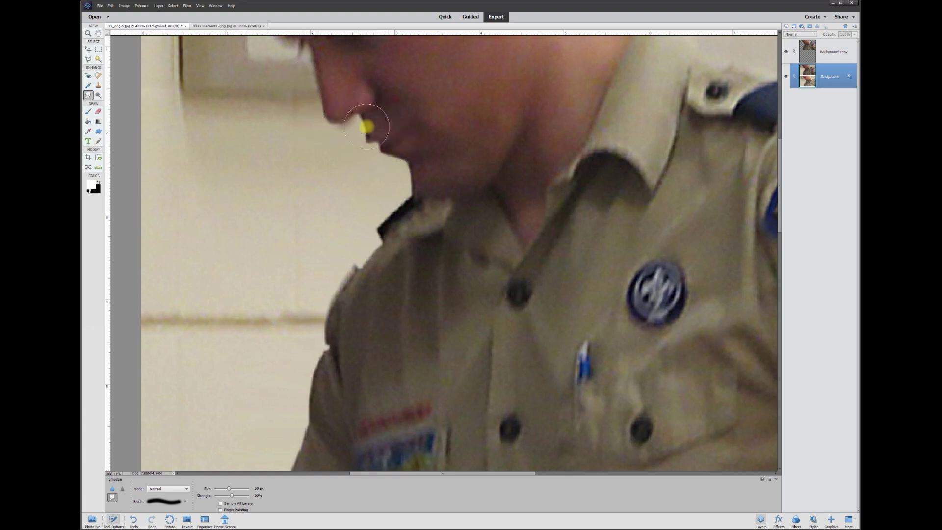
drag(780, 201, 780, 168)
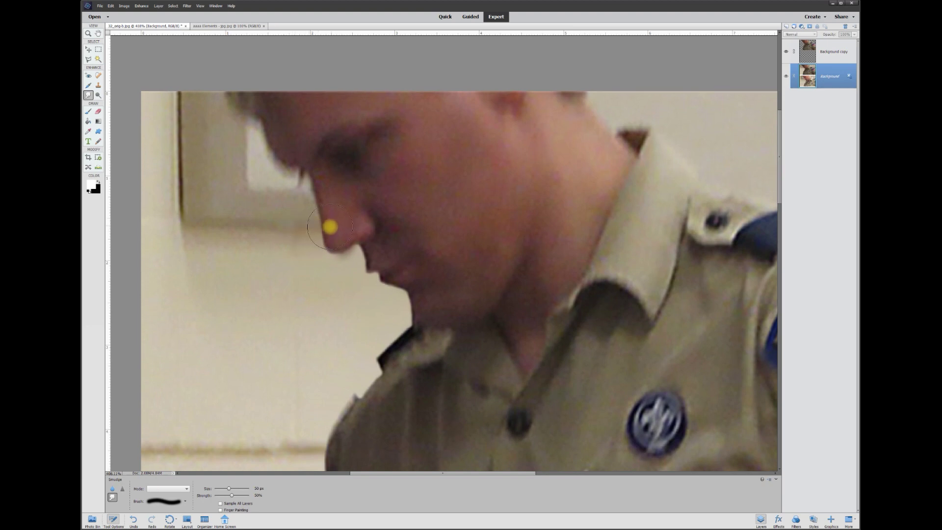
mouse_move(245, 139)
mouse_down()
mouse_move(246, 119)
mouse_move(221, 93)
mouse_up()
mouse_move(299, 154)
mouse_down()
mouse_move(285, 147)
mouse_move(284, 158)
mouse_move(337, 165)
mouse_up()
Smudge the wall inward behind the man along the back of his head, neck, collar and patched shoulder
drag(474, 473, 548, 473)
mouse_move(349, 88)
mouse_down()
mouse_move(309, 93)
mouse_move(355, 99)
mouse_move(337, 113)
mouse_move(365, 112)
mouse_move(363, 143)
mouse_move(385, 131)
mouse_move(417, 135)
mouse_move(400, 154)
mouse_move(448, 154)
mouse_move(432, 183)
mouse_move(482, 178)
mouse_move(499, 202)
mouse_move(658, 215)
mouse_move(573, 228)
mouse_move(511, 181)
mouse_move(594, 216)
mouse_move(592, 232)
mouse_move(655, 244)
mouse_move(554, 204)
mouse_move(564, 206)
mouse_move(504, 206)
mouse_move(591, 206)
mouse_move(505, 191)
mouse_move(470, 203)
mouse_up()
mouse_move(584, 237)
mouse_down()
mouse_move(554, 247)
mouse_move(625, 238)
mouse_move(610, 252)
mouse_move(671, 260)
mouse_move(641, 257)
mouse_move(684, 273)
mouse_move(728, 369)
mouse_move(701, 315)
mouse_move(673, 295)
mouse_move(618, 295)
mouse_up()
scroll(618, 294, down, 5)
scroll(554, 343, down, 2)
scroll(534, 314, up, 1)
key(v)
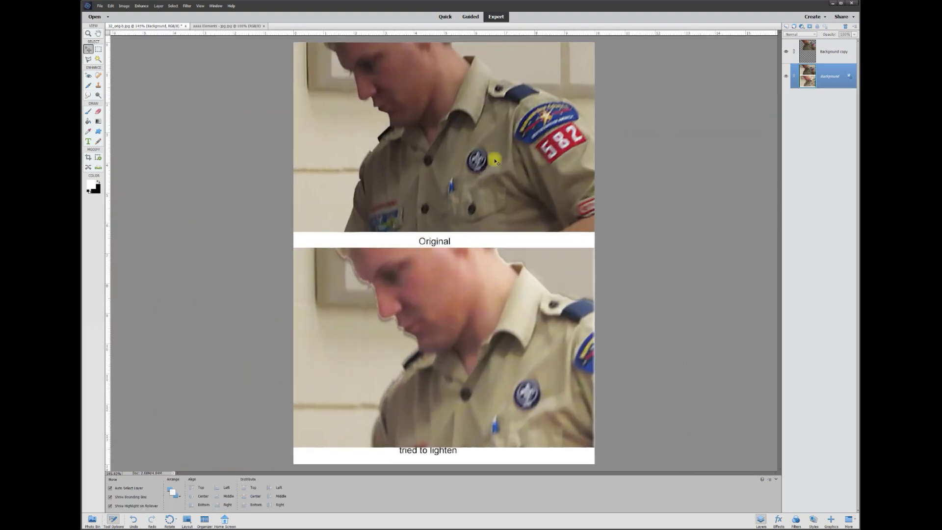
Darken the Background layer slightly with Brightness/Contrast, comparing the preview before applying it
scroll(565, 77, up, 3)
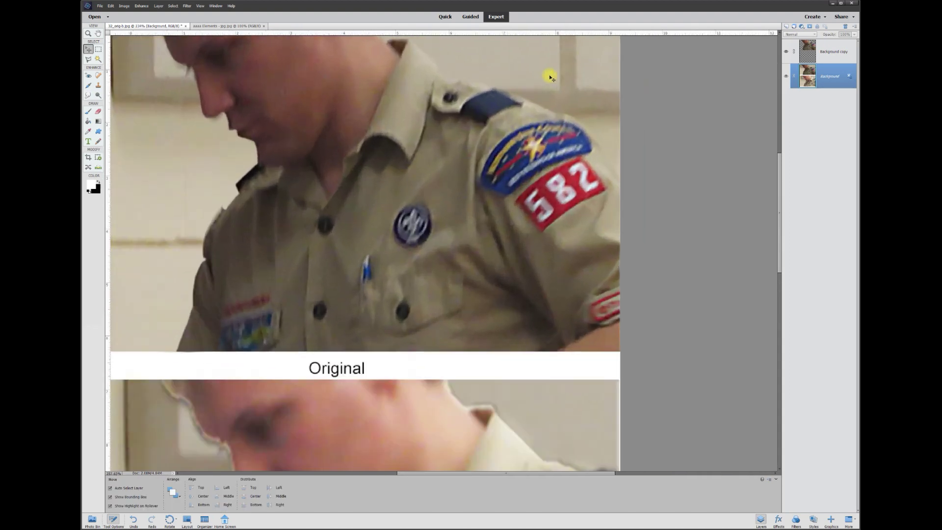
scroll(778, 168, up, 2)
scroll(777, 168, down, 1)
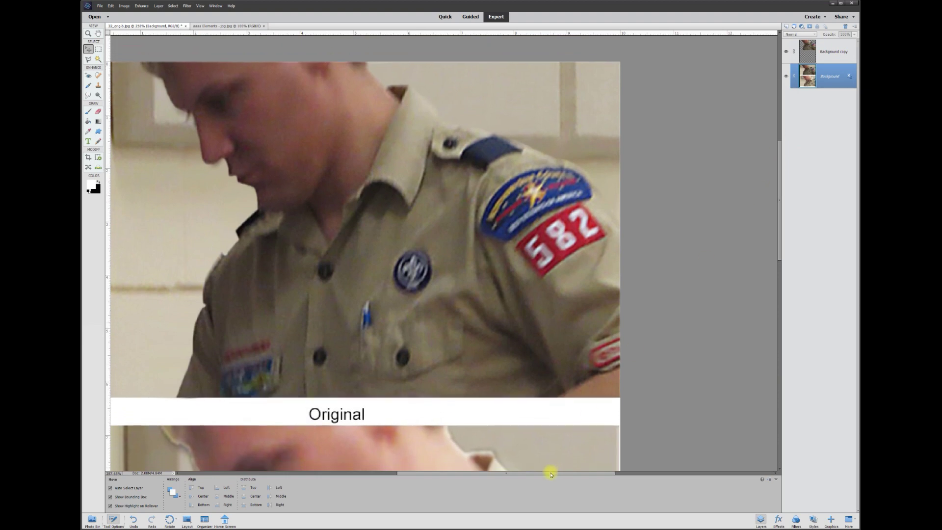
drag(551, 473, 523, 471)
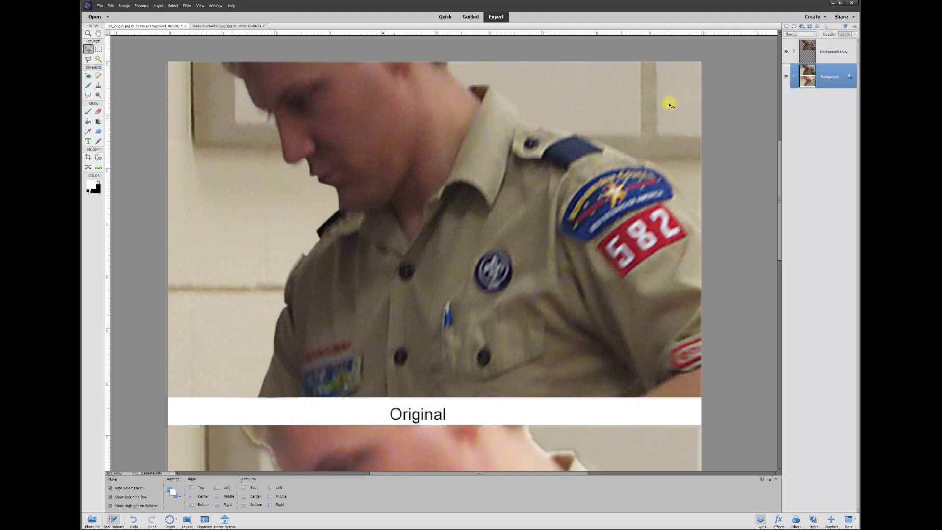
click(142, 6)
mouse_move(211, 86)
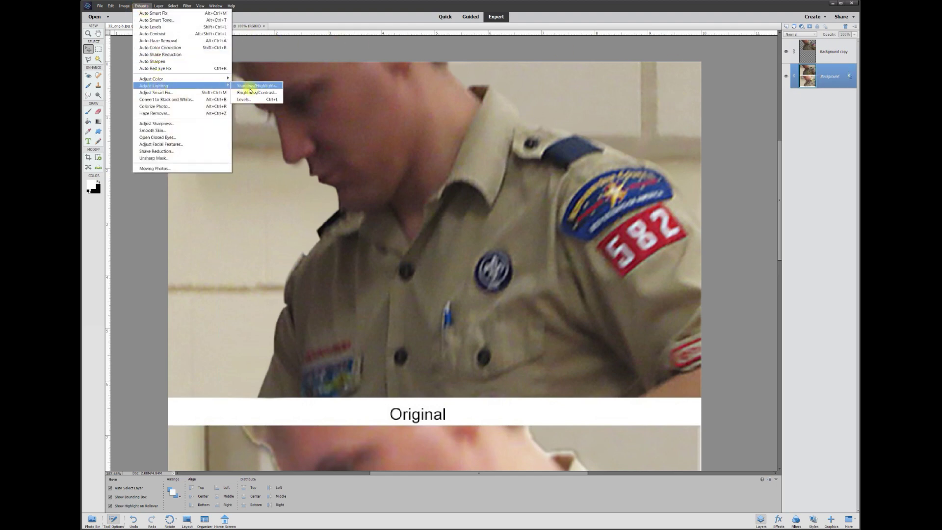
click(250, 92)
drag(130, 70, 199, 45)
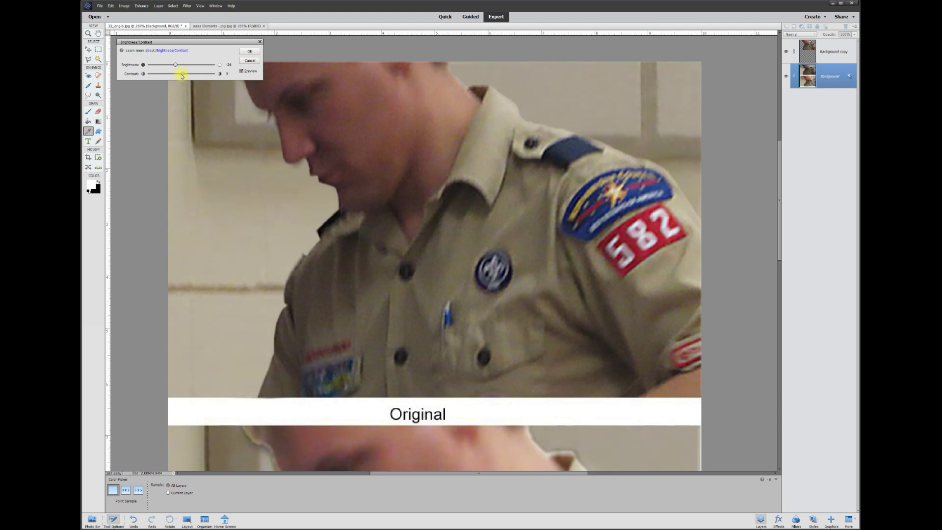
click(241, 72)
click(241, 71)
click(241, 71)
click(241, 71)
click(250, 51)
key(v)
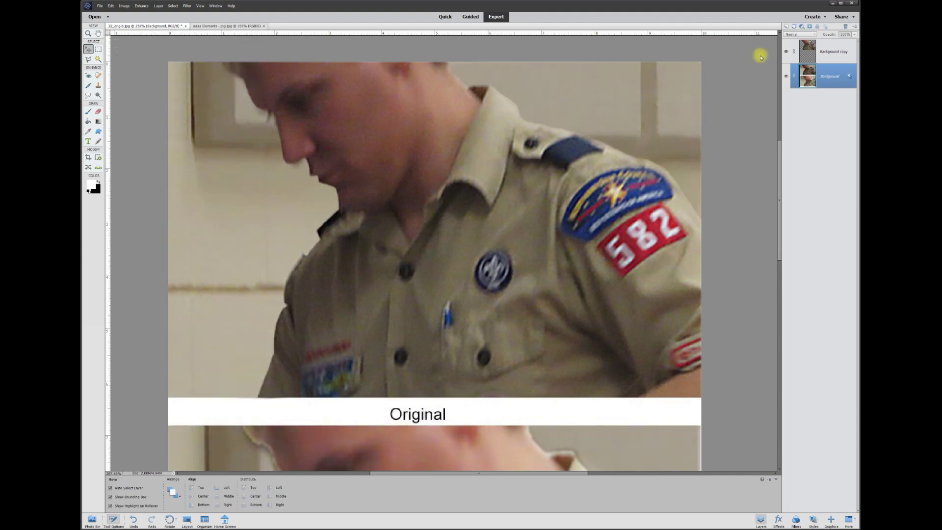
Open Brightness/Contrast for the Background copy layer and raise the brightness of the cut-out man
click(832, 51)
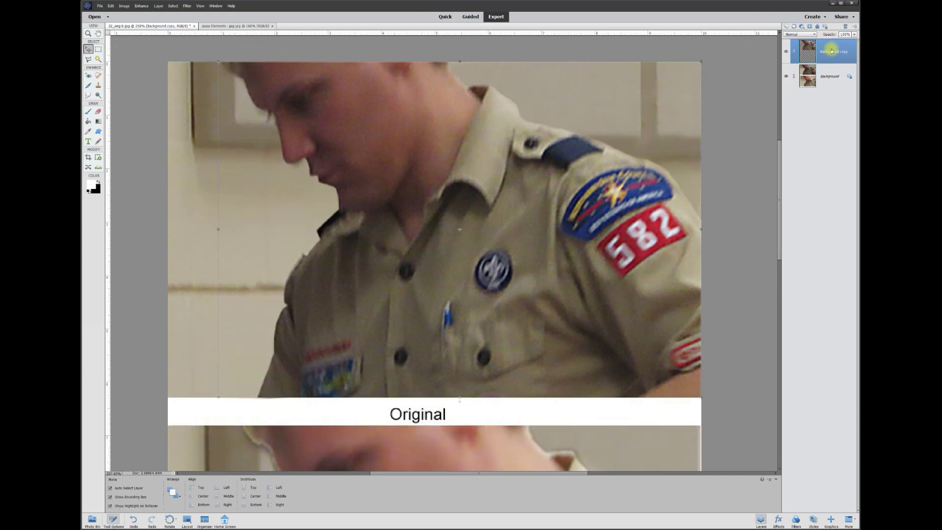
click(141, 7)
mouse_move(206, 86)
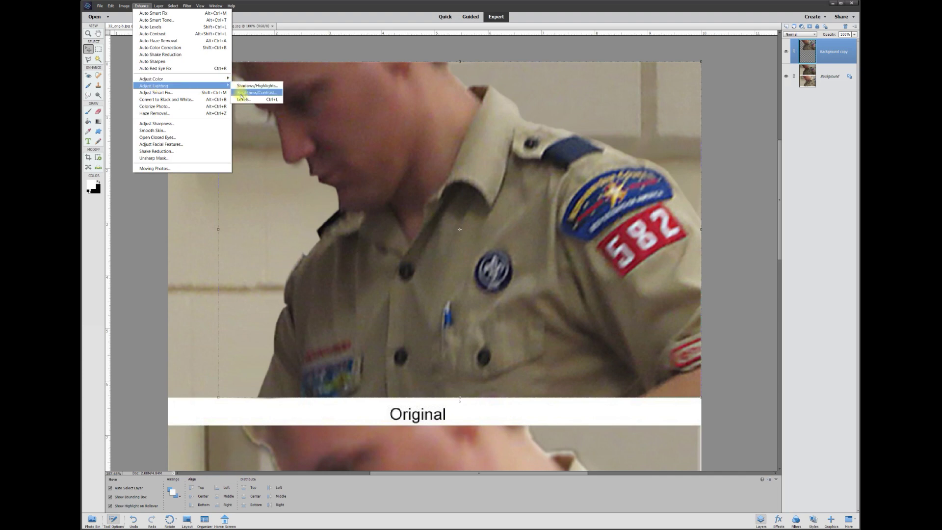
click(241, 96)
drag(208, 43, 178, 62)
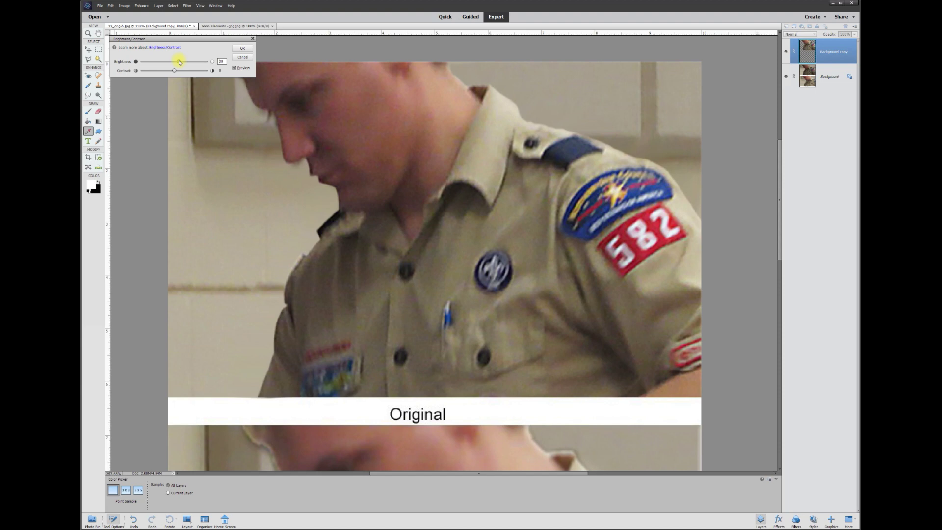
drag(182, 61, 181, 61)
Try a strong contrast on the cut-out man, lower it to slightly below zero, compare the preview and apply the adjustment
drag(150, 72, 206, 69)
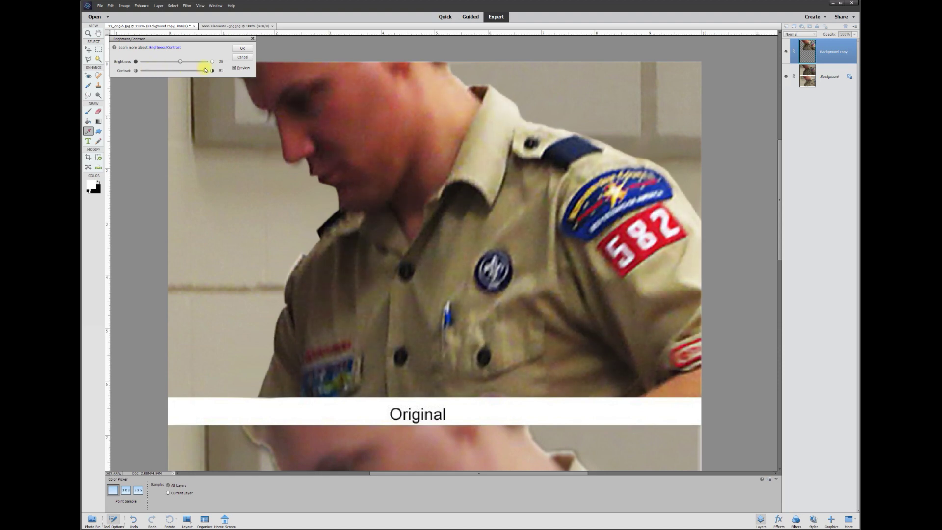
drag(205, 71, 187, 71)
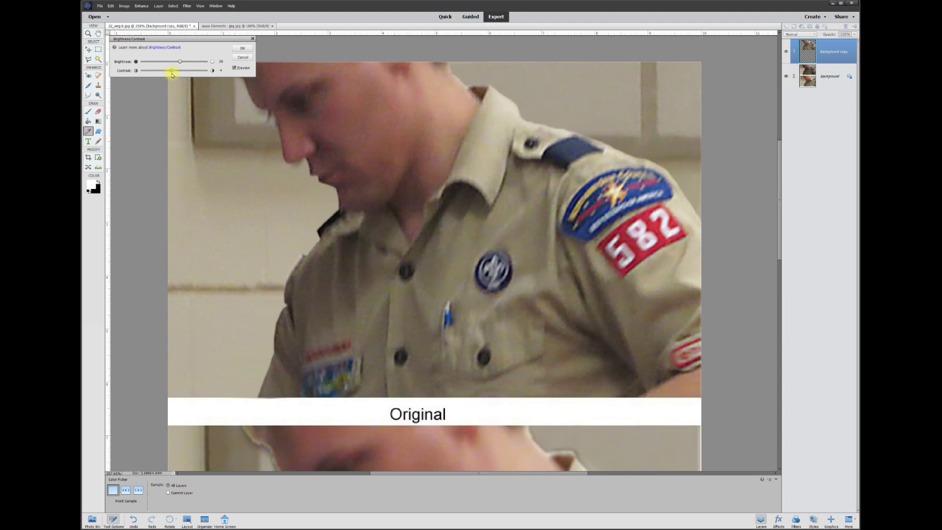
click(235, 68)
click(234, 69)
click(235, 69)
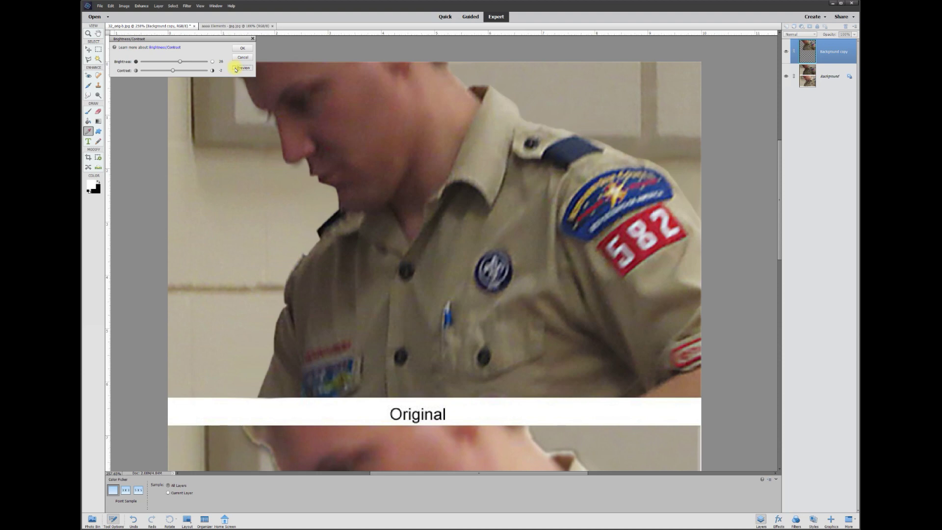
click(235, 68)
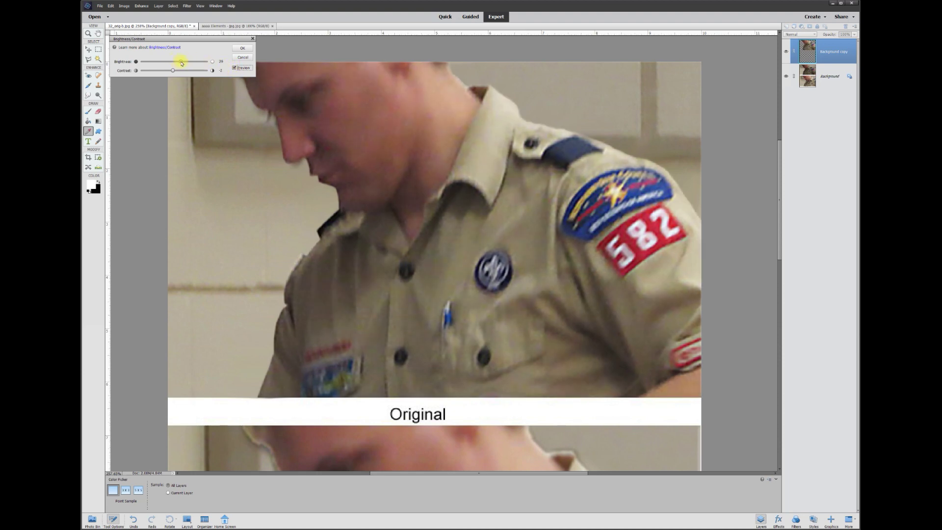
click(244, 49)
key(v)
Show Layer 1 with the unedited photo below the lightened version for comparison, and select the Background layer
scroll(389, 147, down, 2)
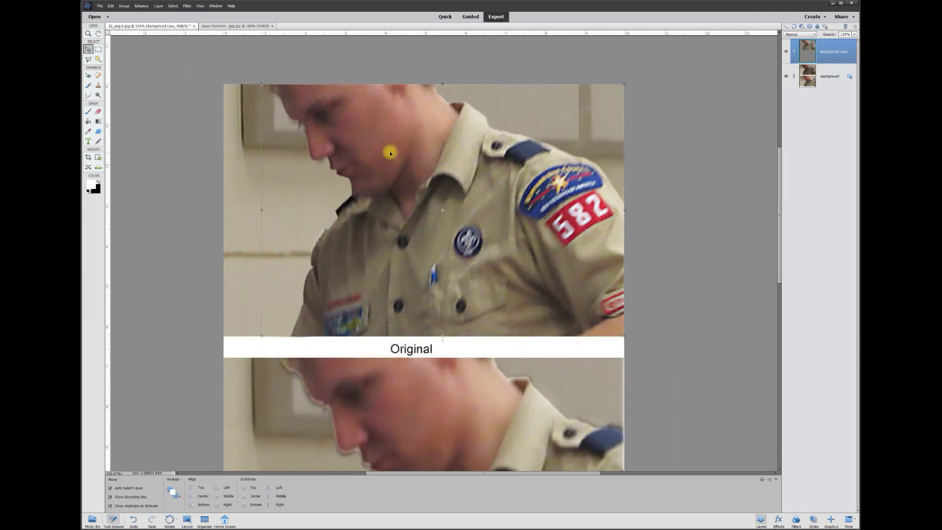
click(545, 171)
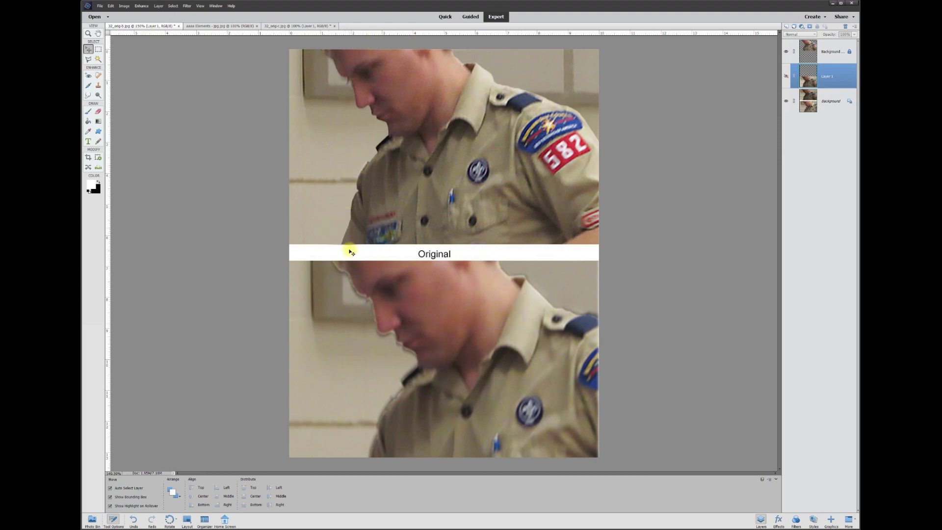
click(786, 76)
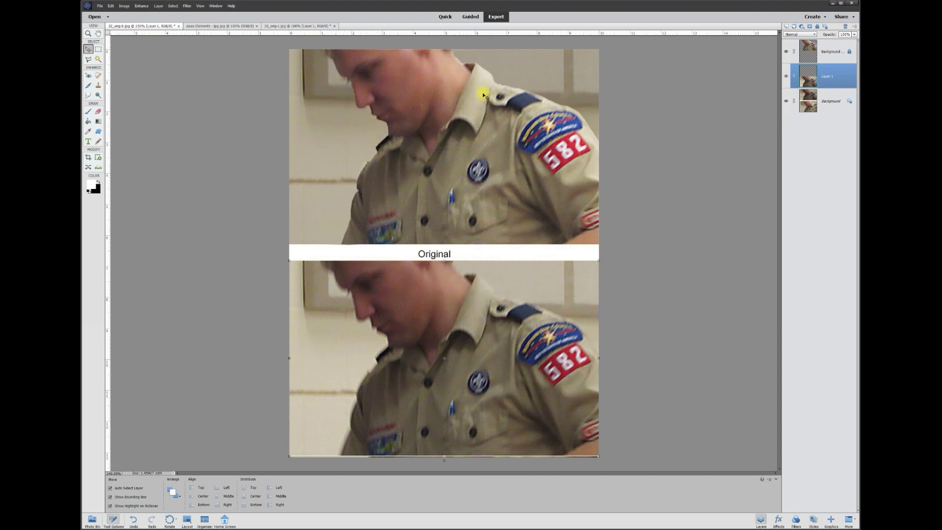
click(668, 347)
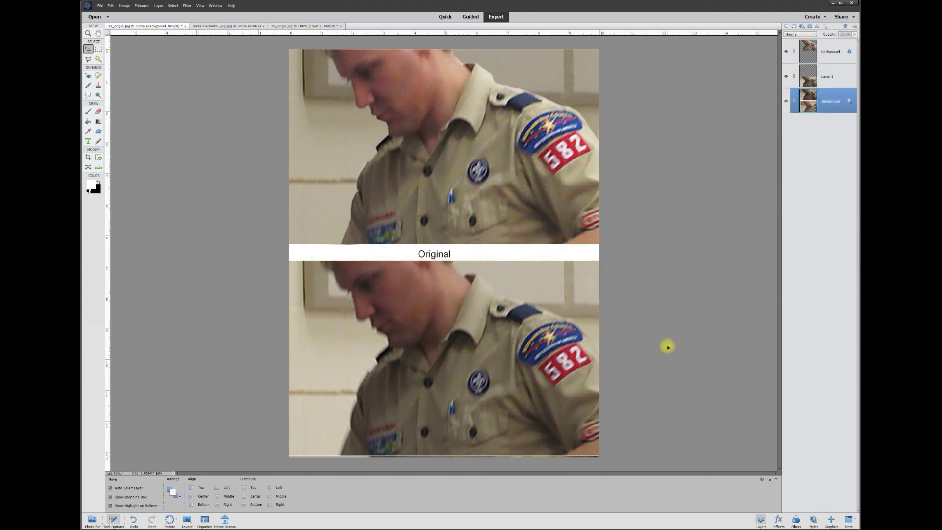